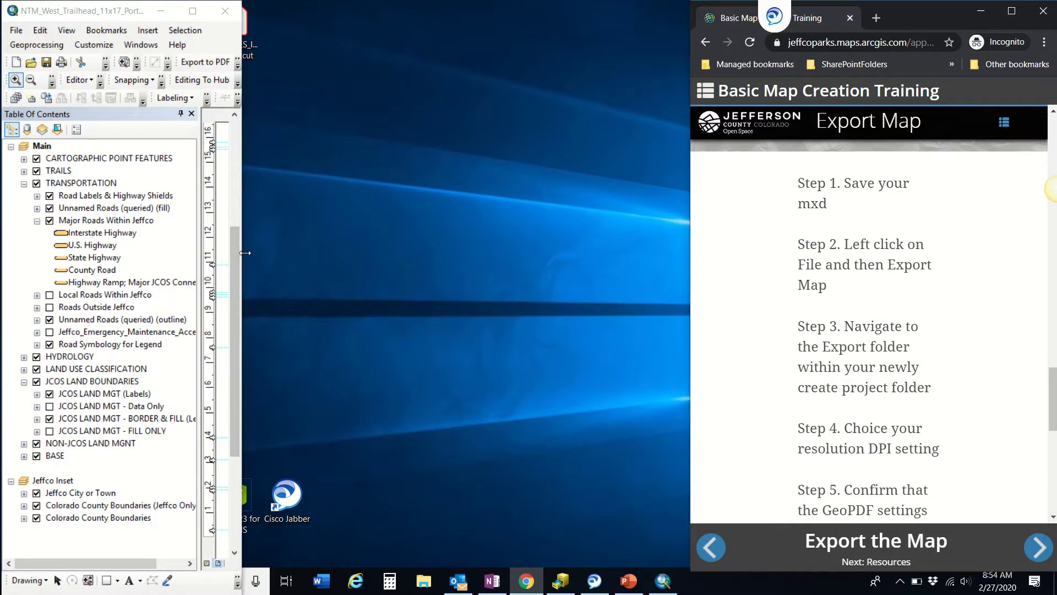
Step: Widen the map window and zoom in on the scale bar below the map frame
drag(242, 259, 686, 291)
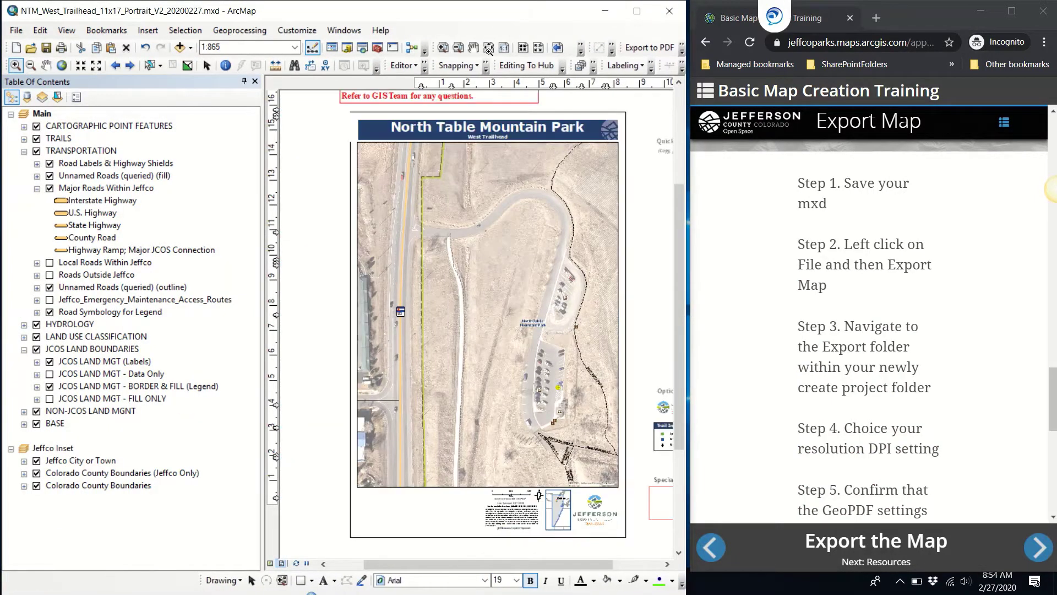
click(489, 48)
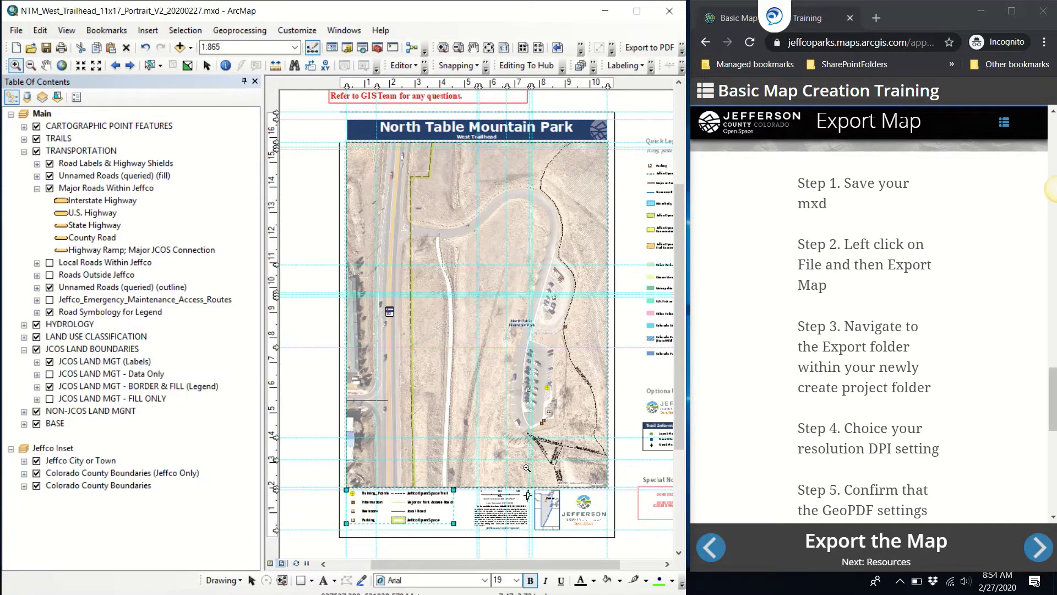
click(443, 47)
drag(457, 476, 553, 541)
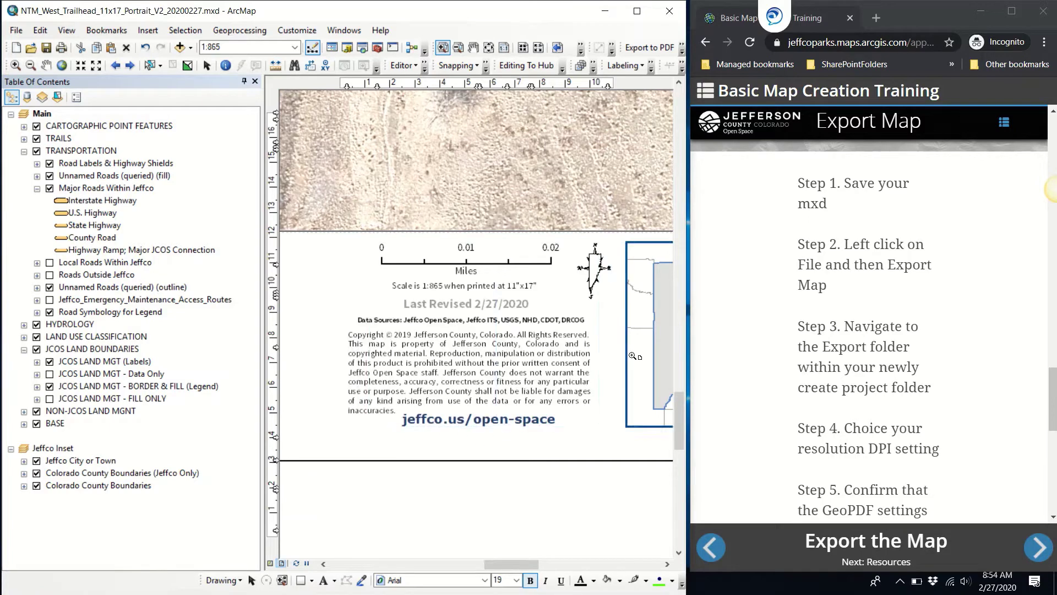
Step: Set the scale bar's division units to Feet in its properties and apply the change
click(206, 66)
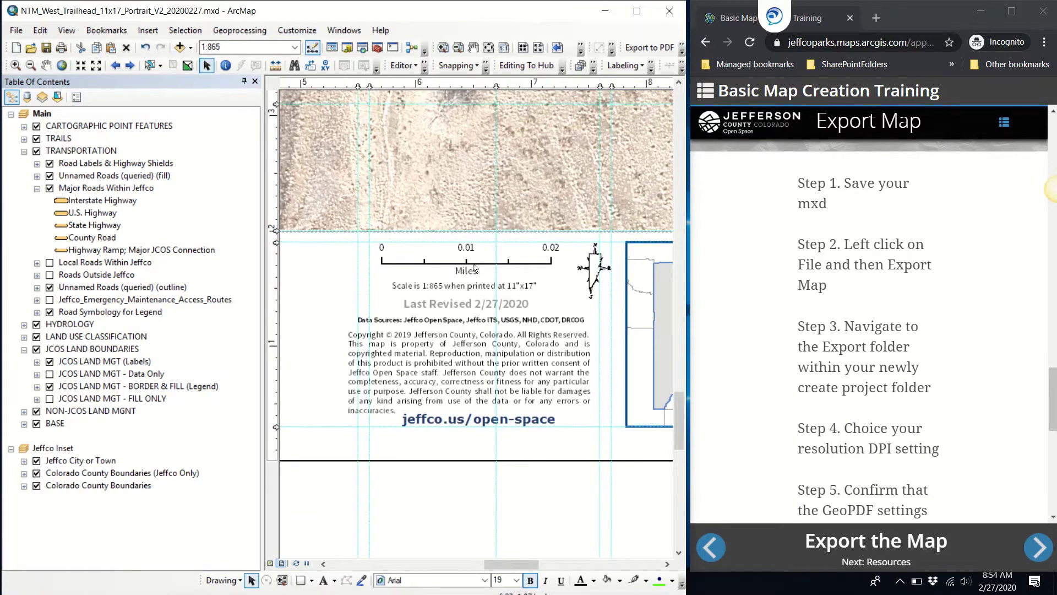
right_click(481, 269)
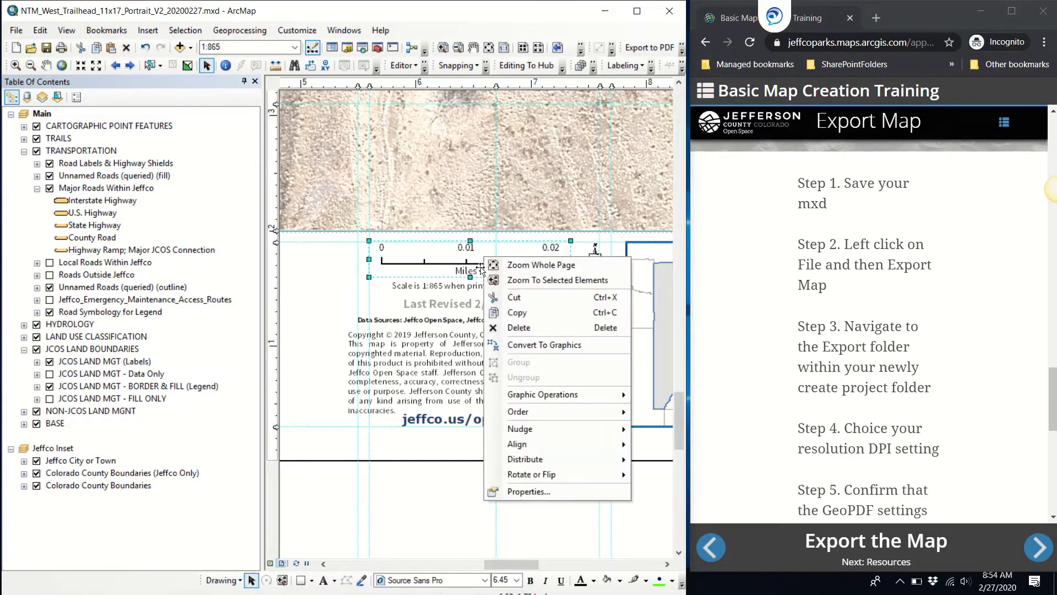
click(527, 491)
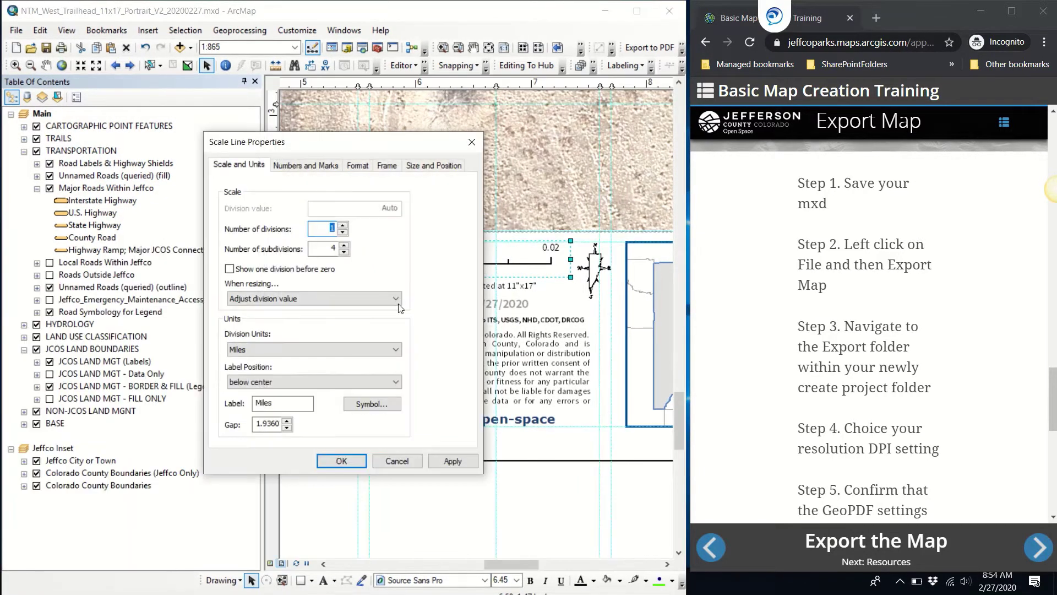
click(314, 349)
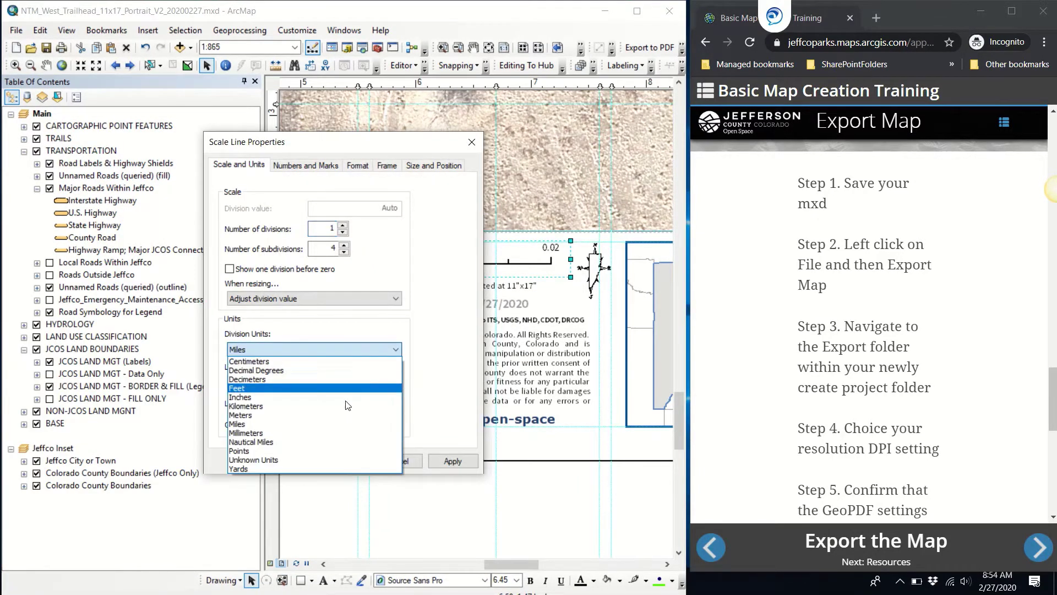
click(306, 468)
click(327, 350)
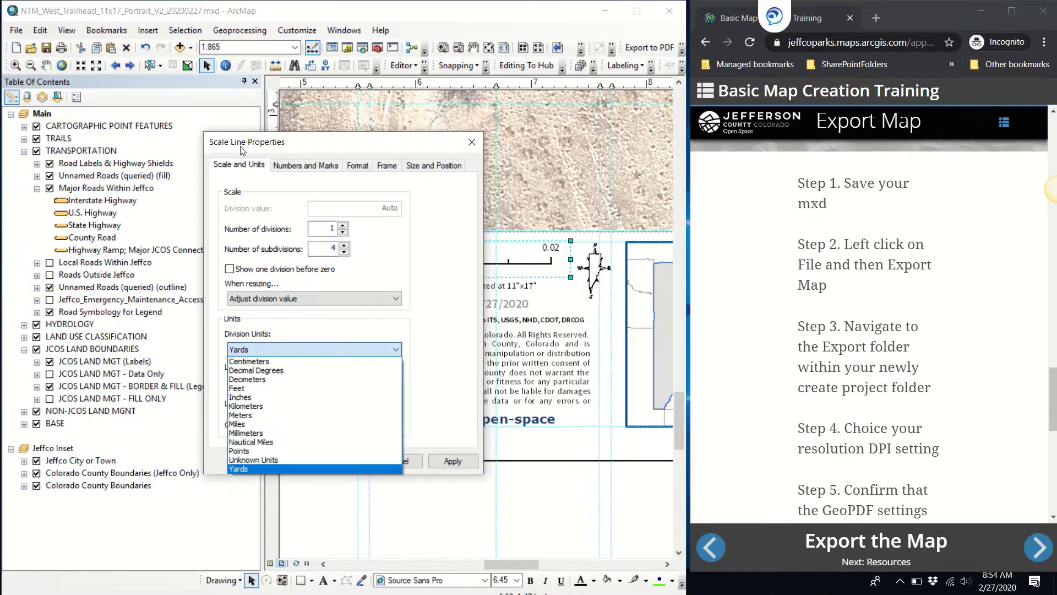
click(258, 141)
drag(242, 141, 147, 102)
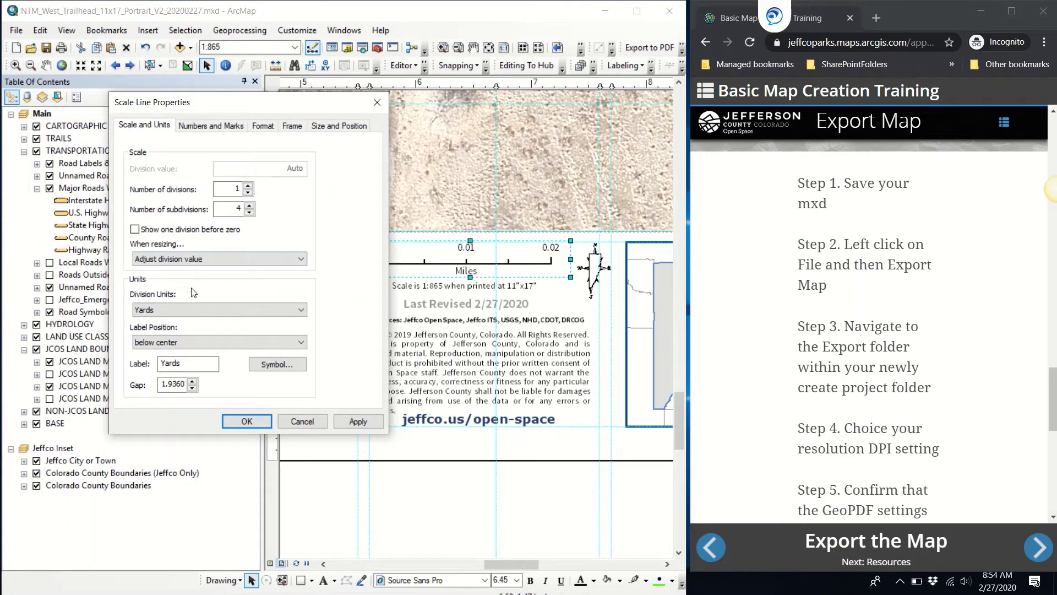
click(190, 308)
click(181, 350)
click(358, 421)
click(247, 421)
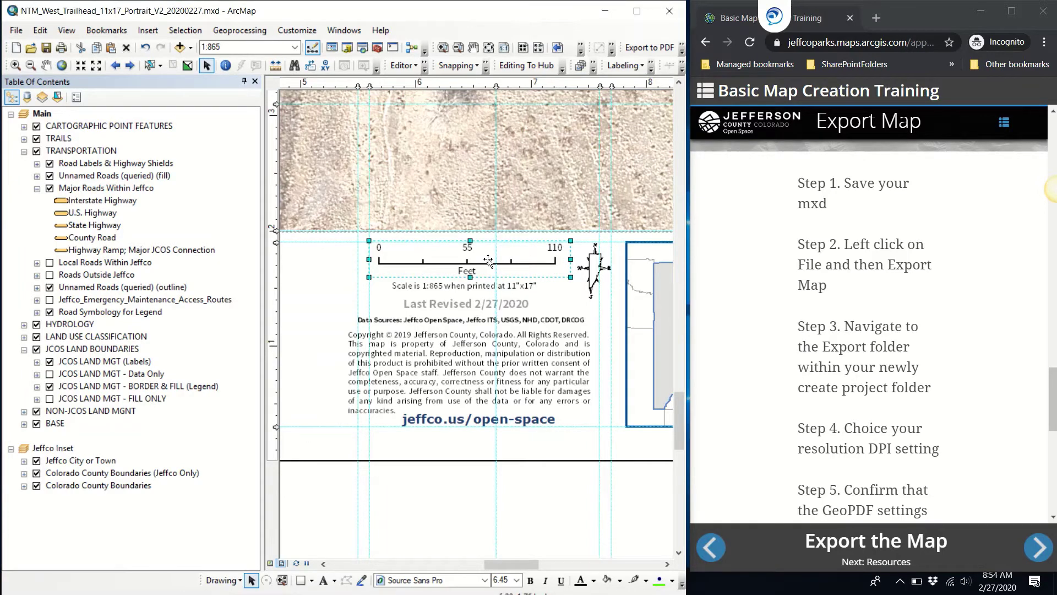
Step: Shorten the scale bar to 100 feet and nudge it right to centre it above the printed scale text
drag(570, 260, 557, 259)
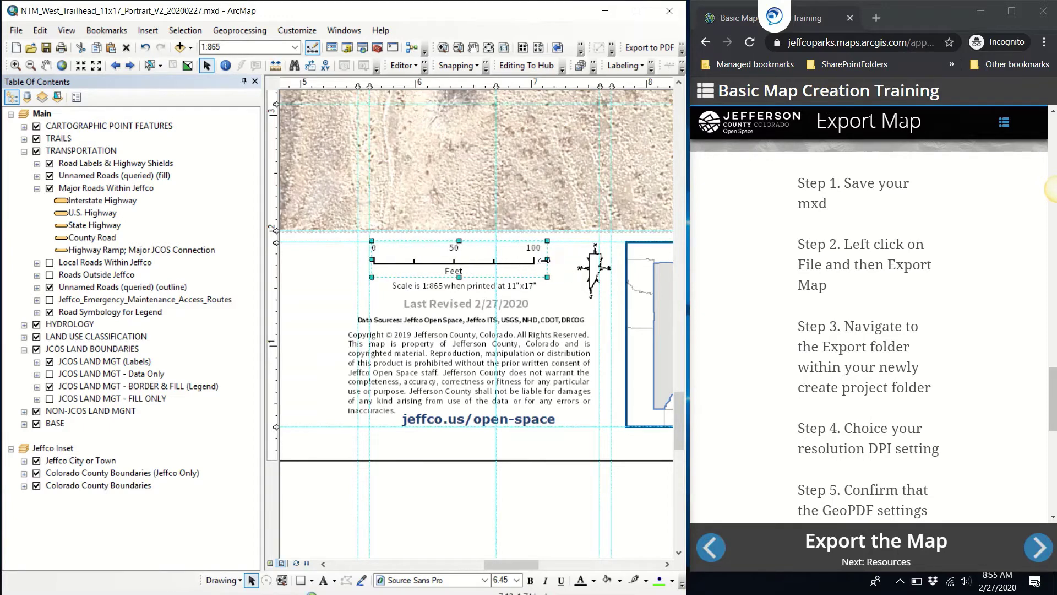
drag(554, 259, 548, 259)
key(Right)
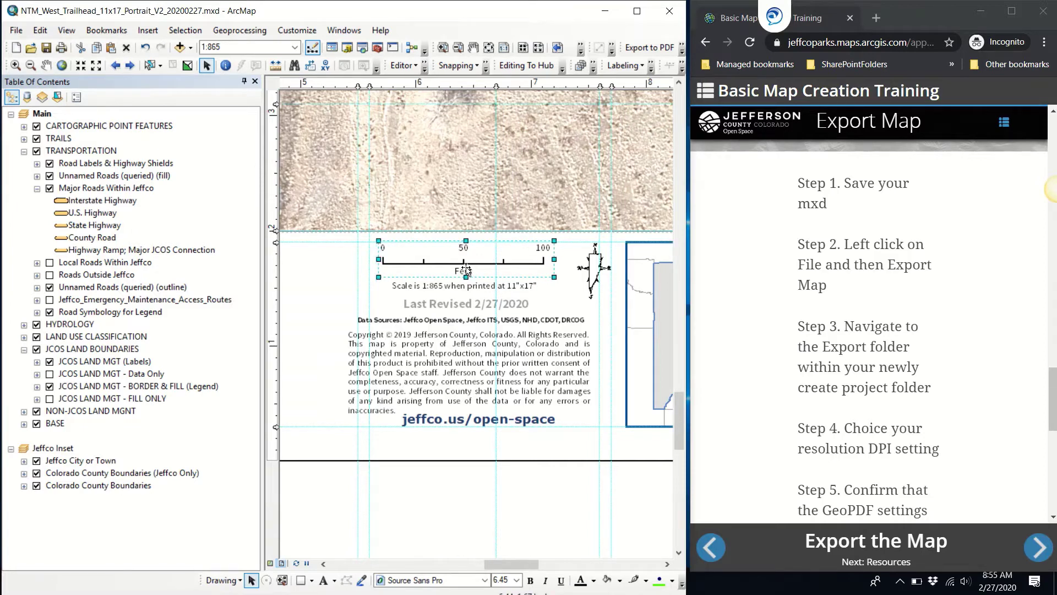
key(Left)
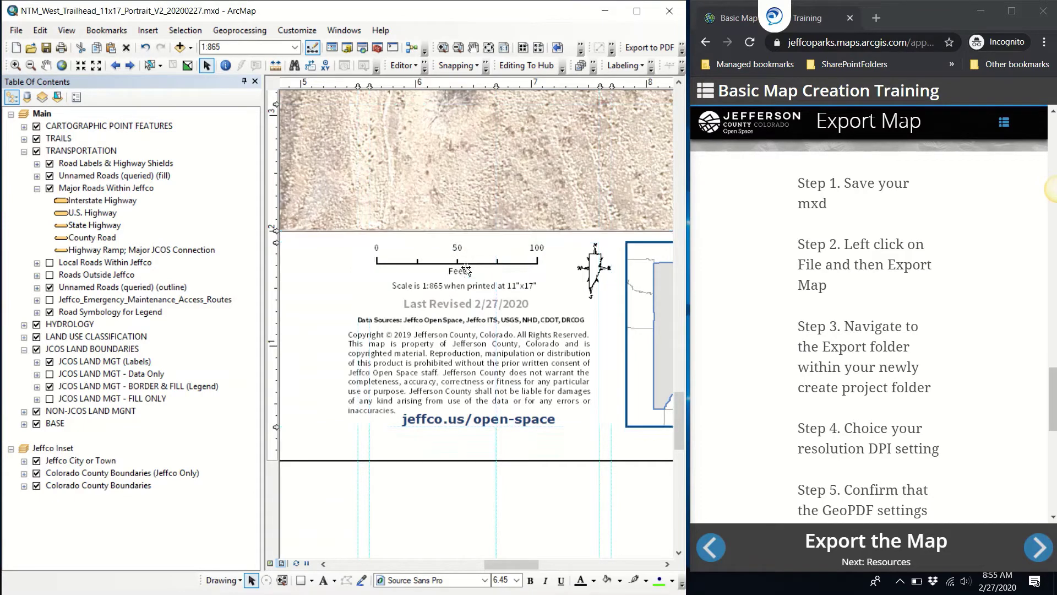
key(Right)
key(Right)
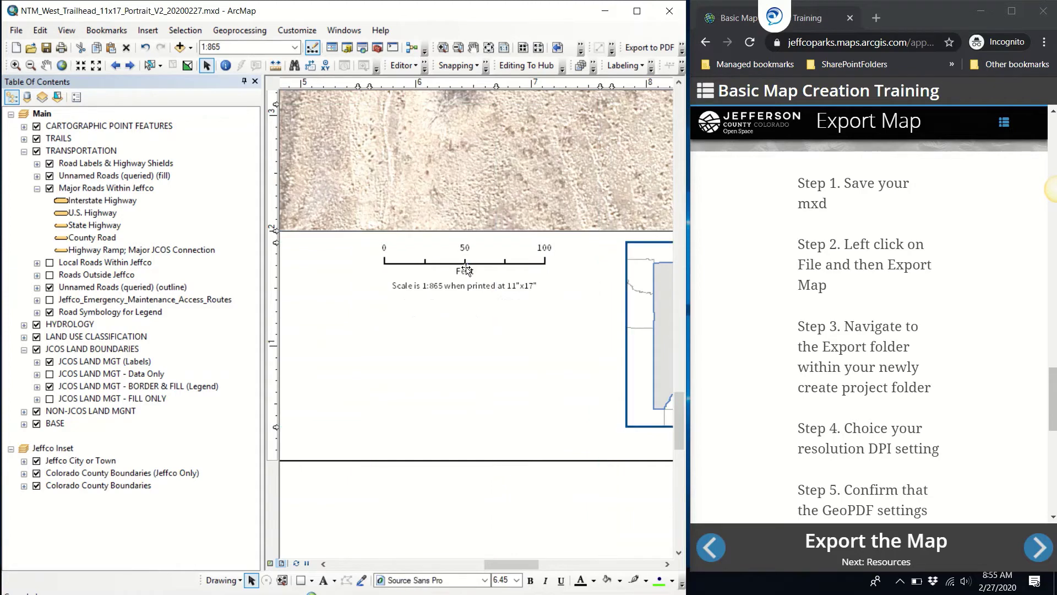
key(Right)
key(Right)
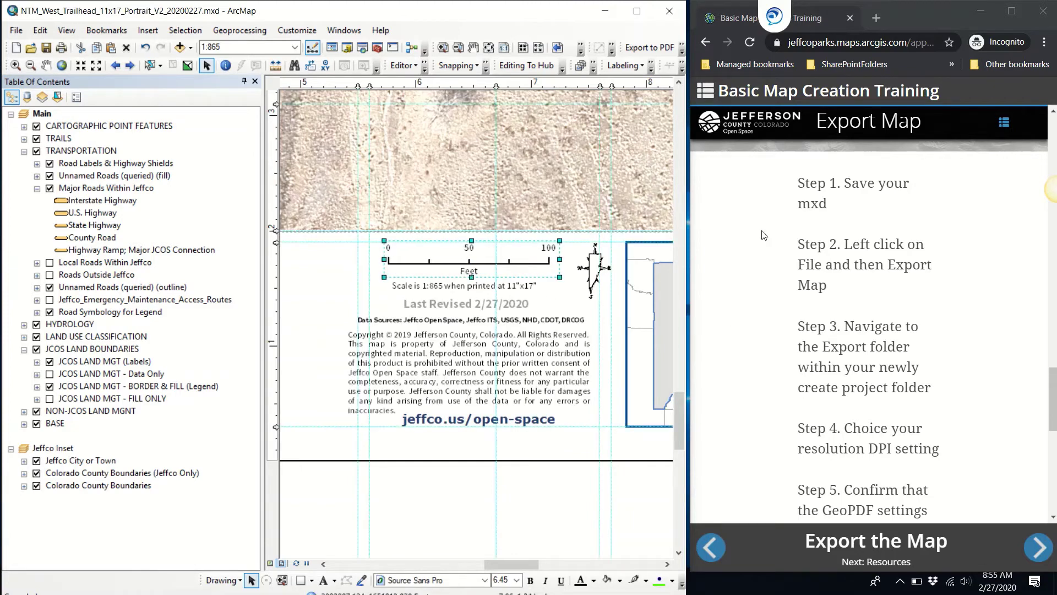
Step: Start a map export and browse from the GIS folder through 2_Teams and 2_1_Multi_Team to the 2020 folder of Multi_Team_Projects
mouse_move(505, 6)
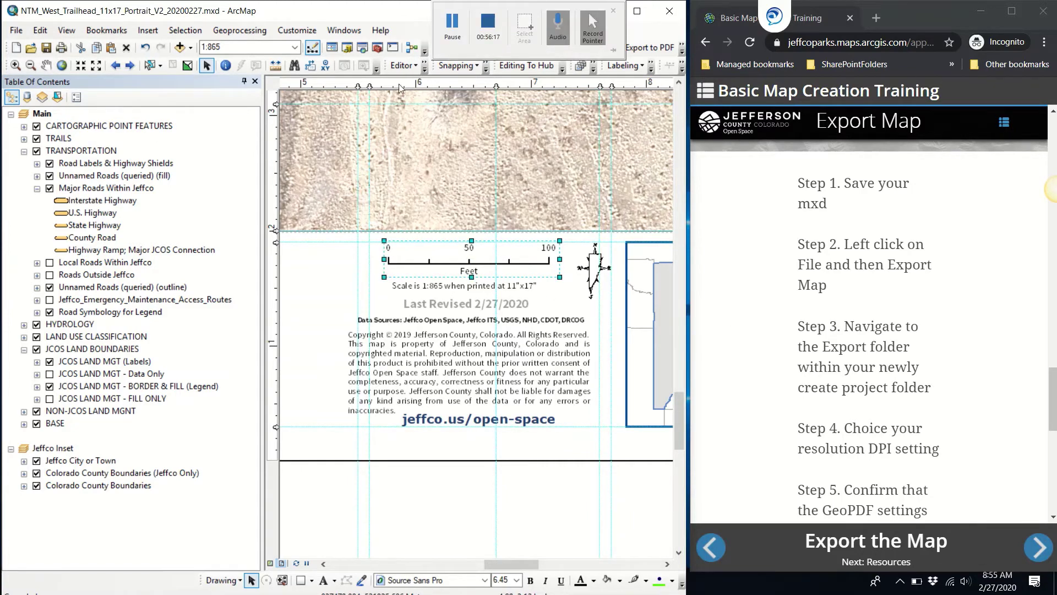
click(488, 48)
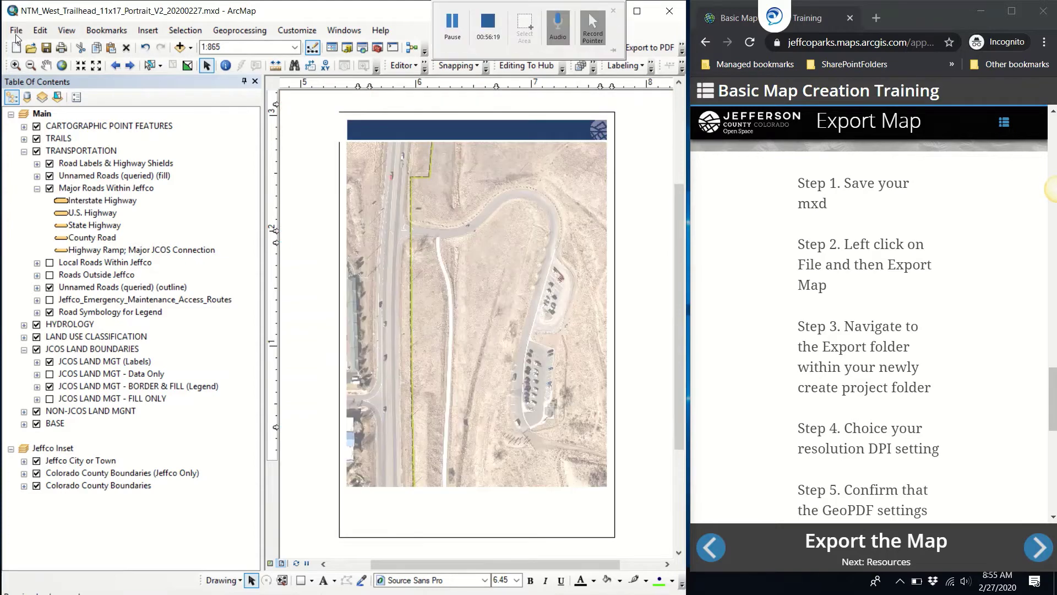
click(16, 32)
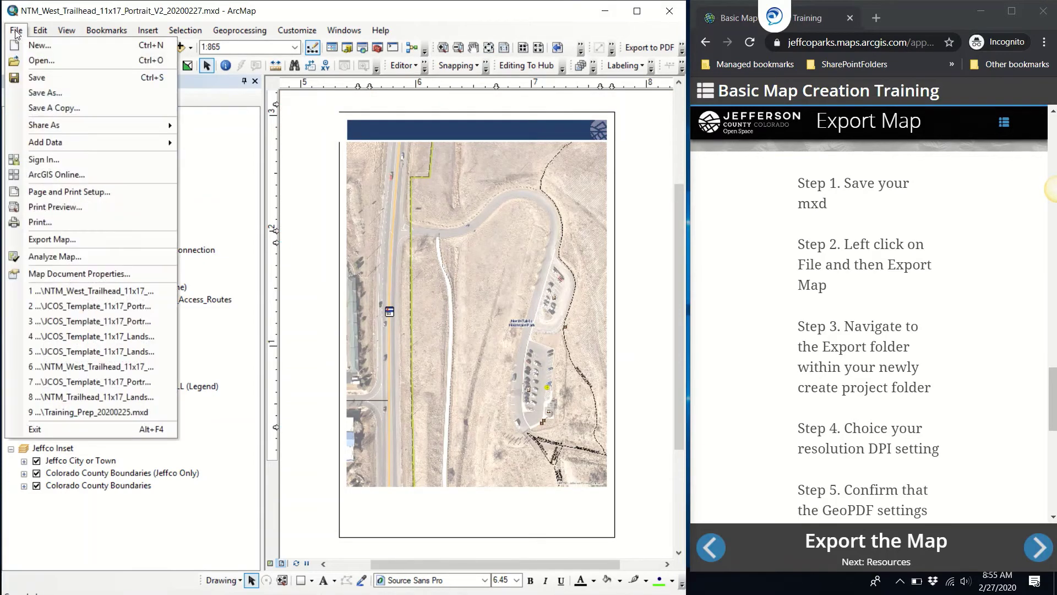
click(86, 240)
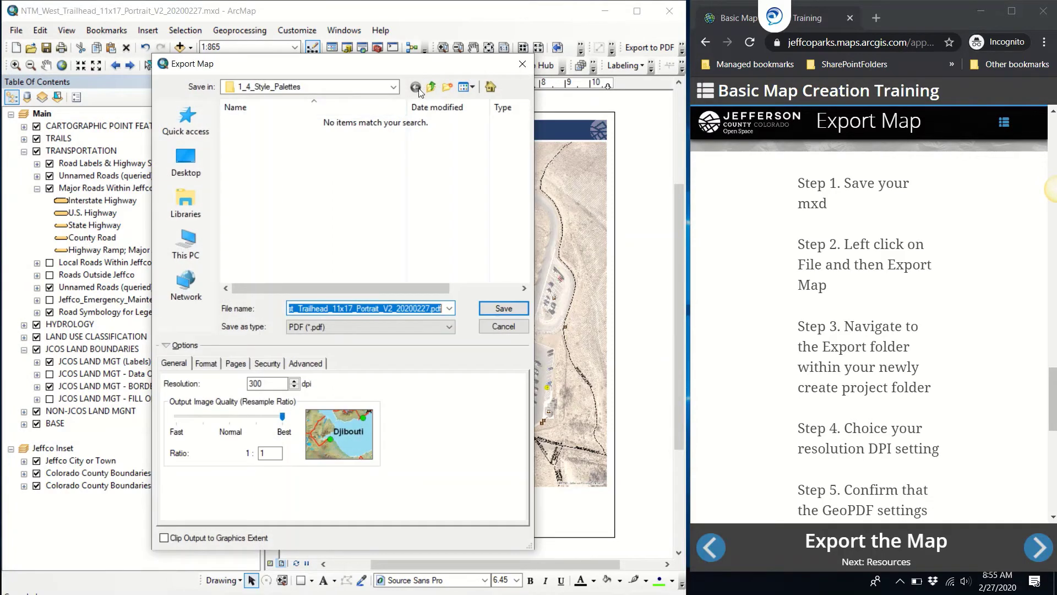
click(432, 88)
click(431, 88)
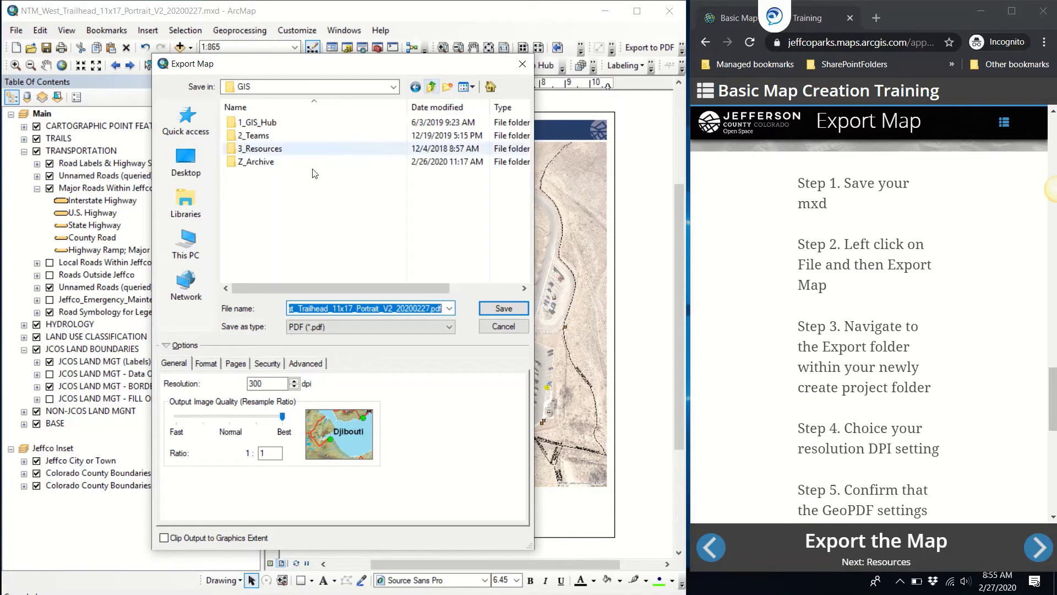
double_click(264, 135)
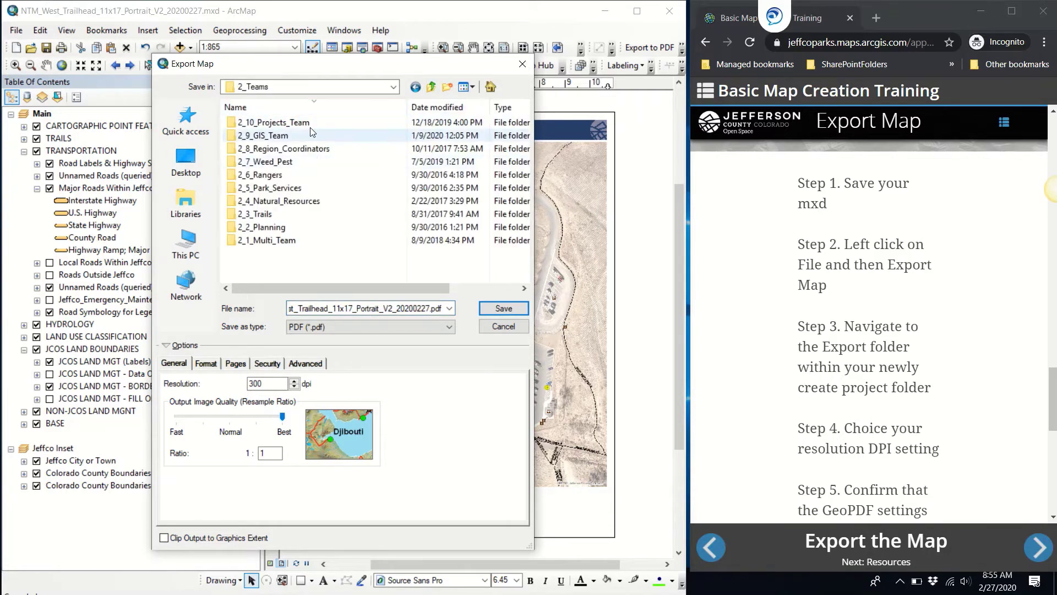
double_click(263, 240)
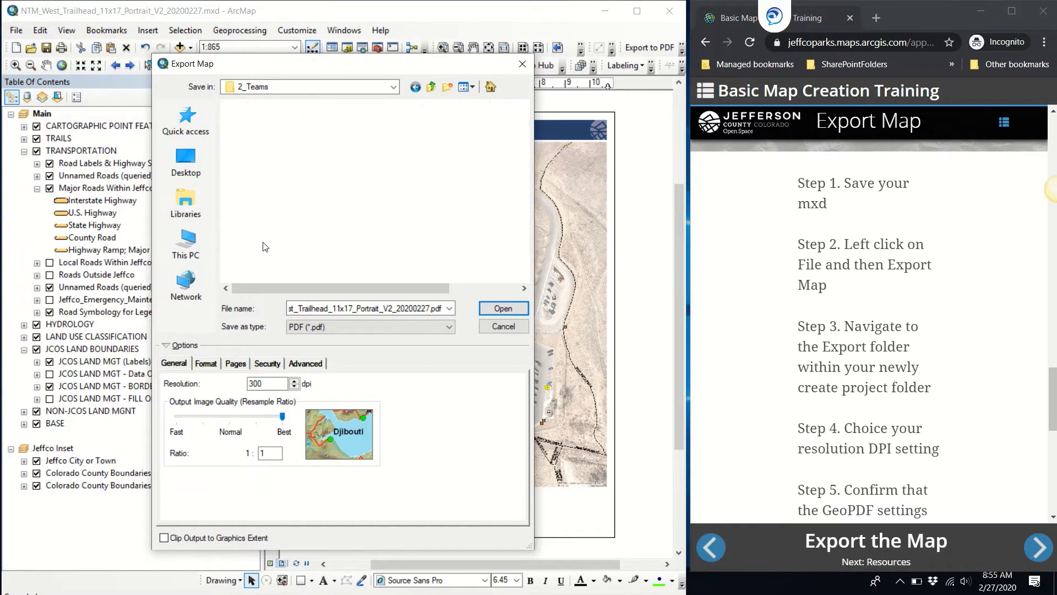
double_click(275, 123)
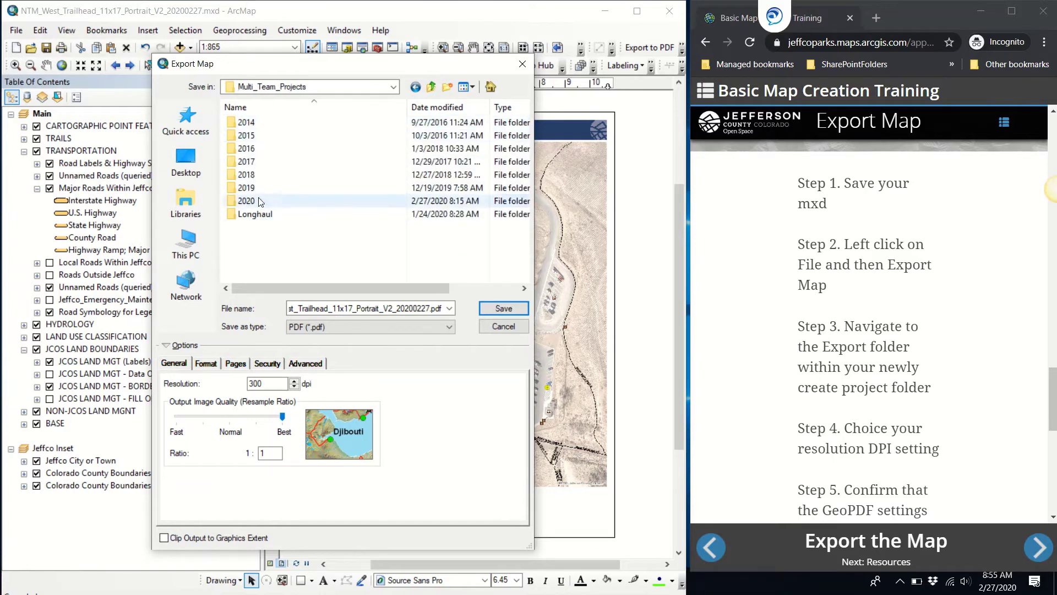
double_click(264, 201)
Step: Export the map as a PDF into the GIS Exports folder of the 20200227_Basic_Map_Creation_Training project
scroll(297, 193, down, 1)
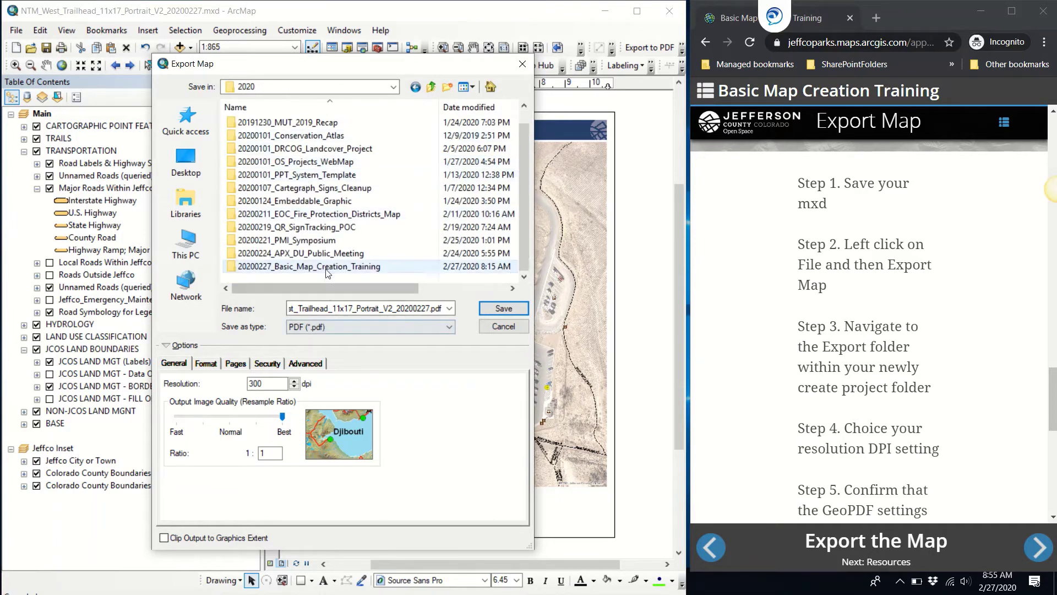
double_click(286, 269)
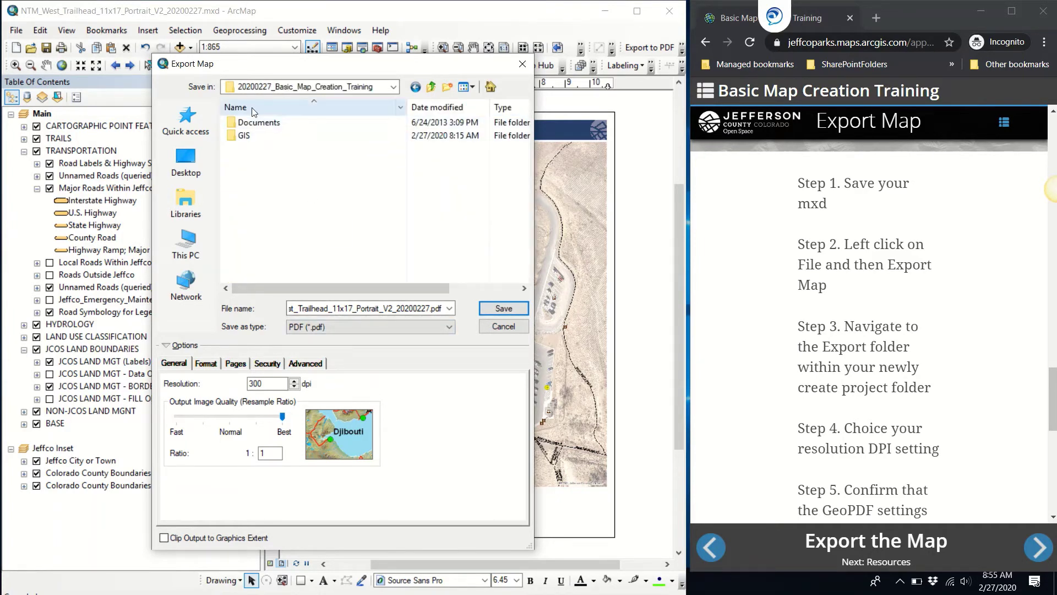
double_click(242, 136)
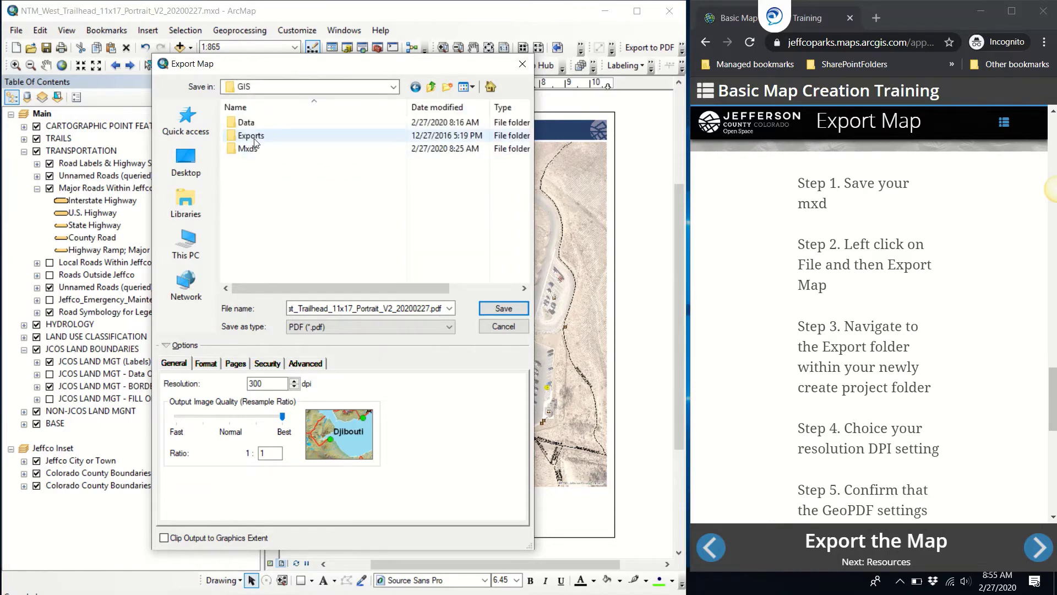
click(254, 143)
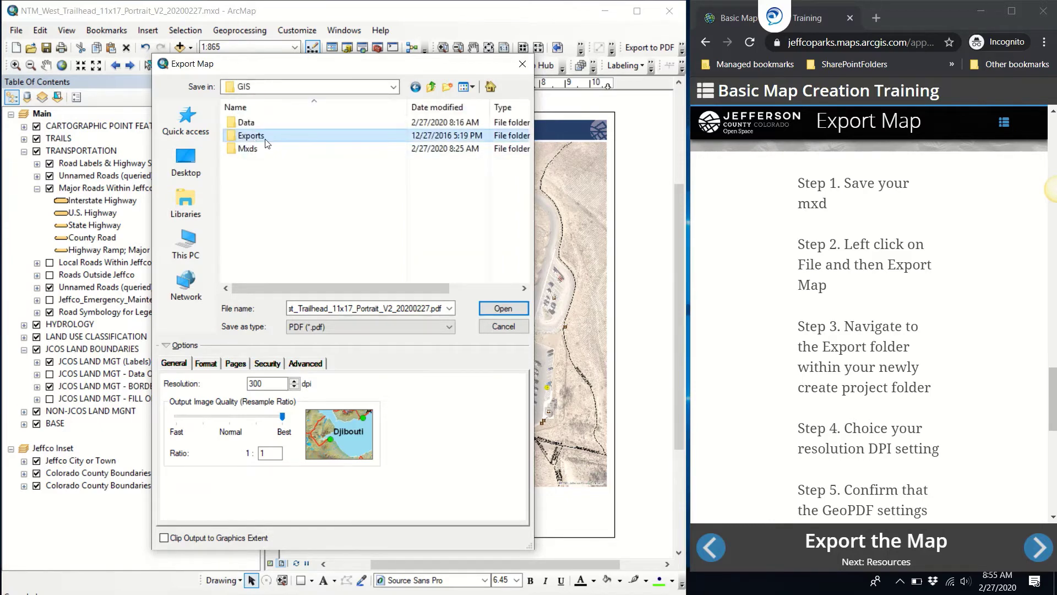
double_click(266, 140)
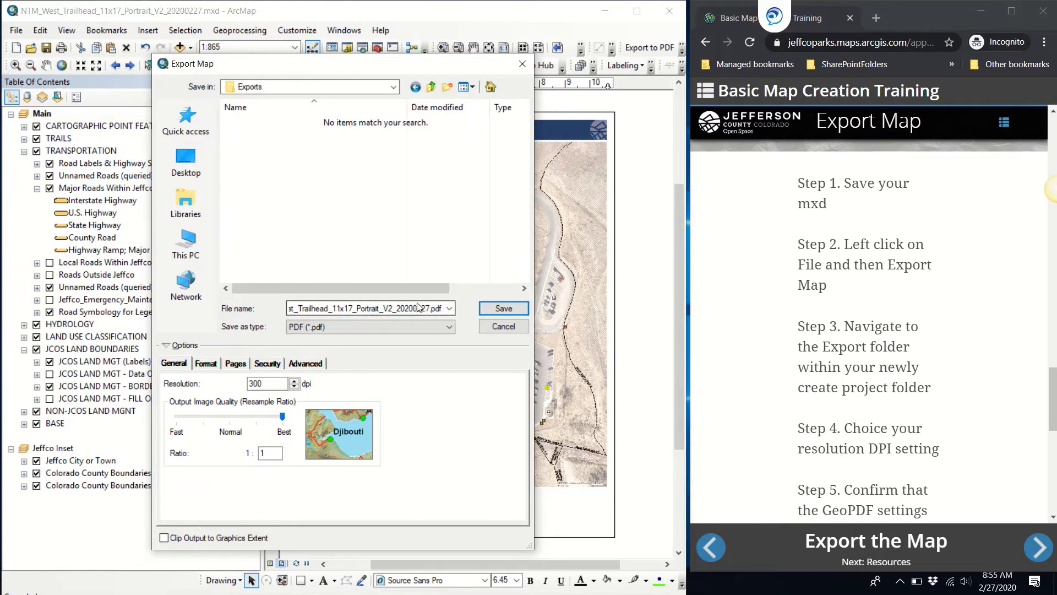
click(510, 308)
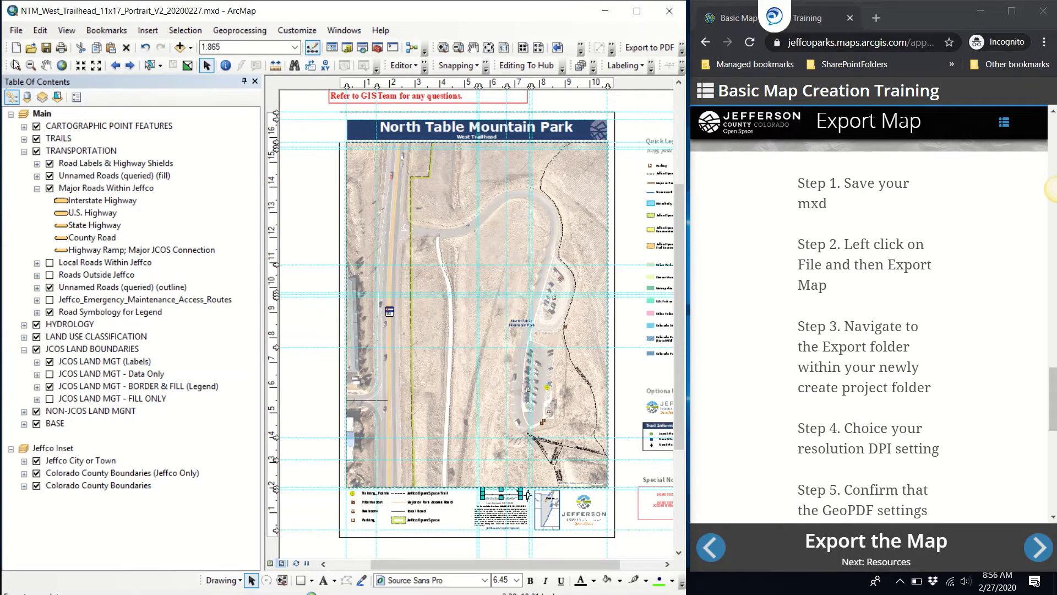
Step: Review the map export's file types, resolution and advanced georeference setting without exporting again
click(16, 32)
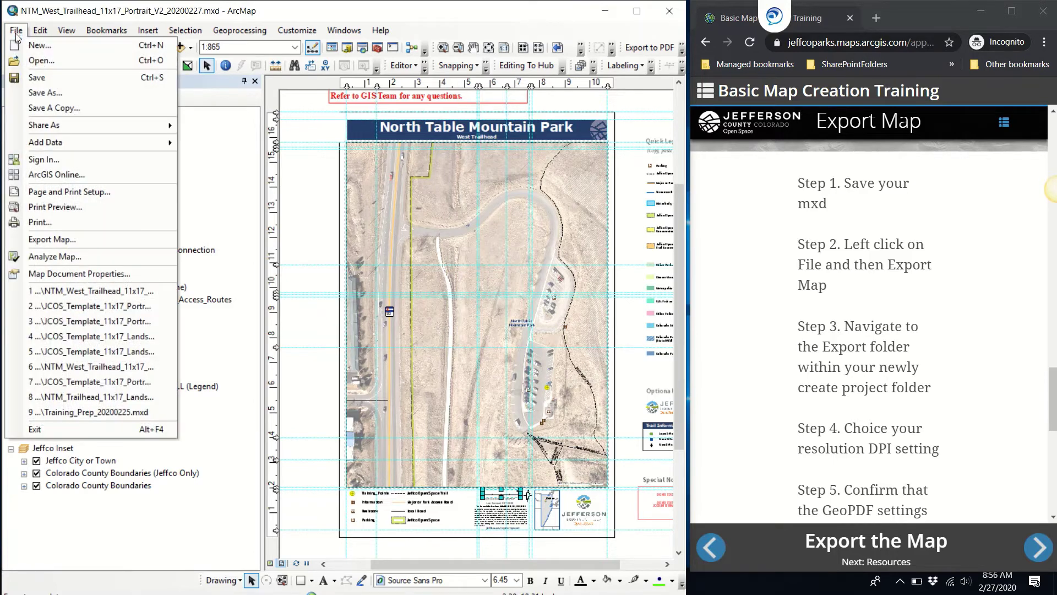
click(86, 245)
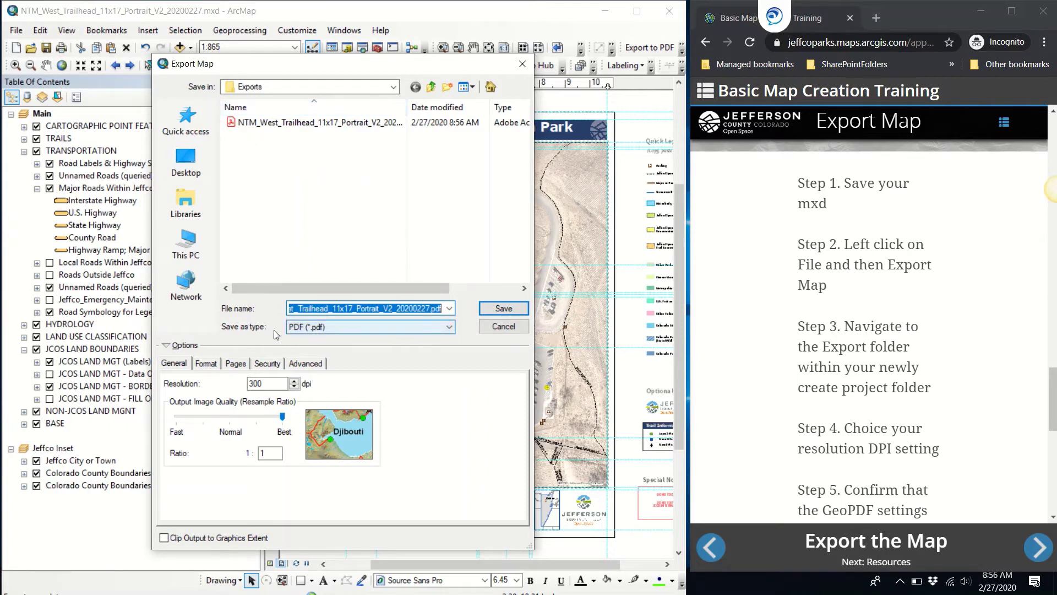
click(359, 328)
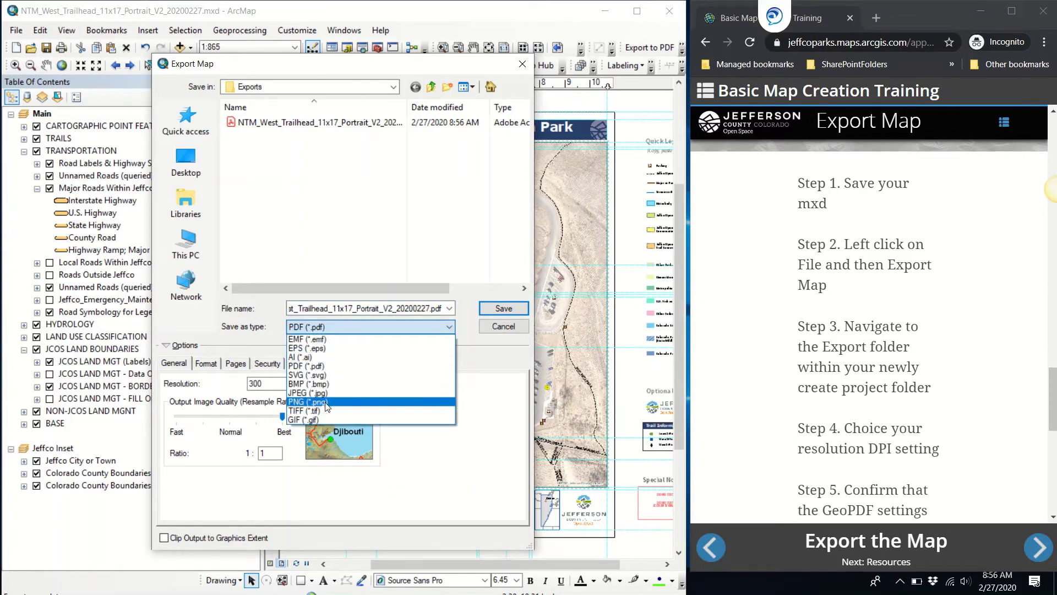
click(327, 366)
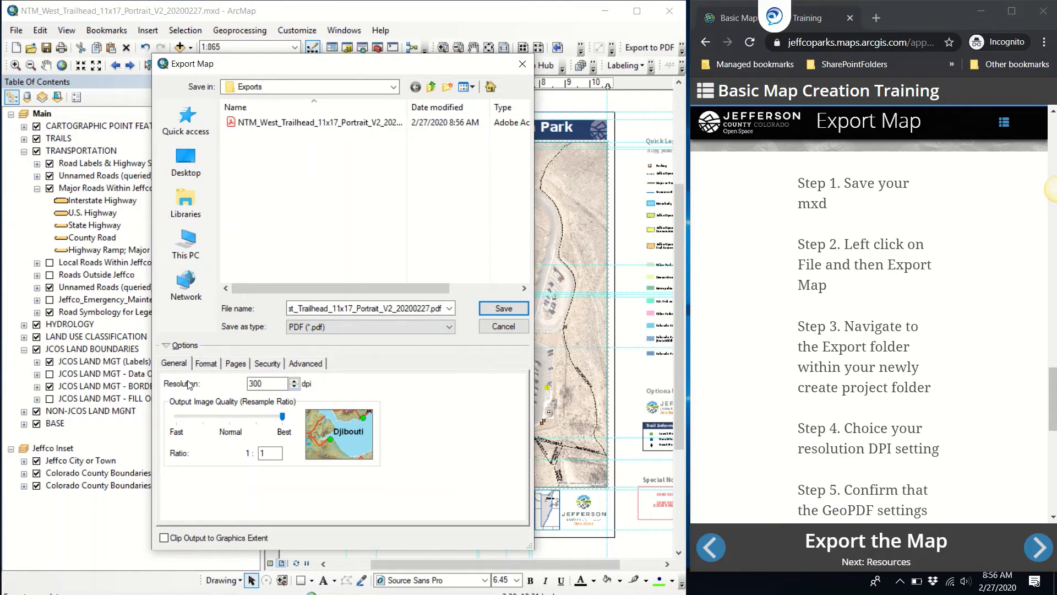
click(311, 366)
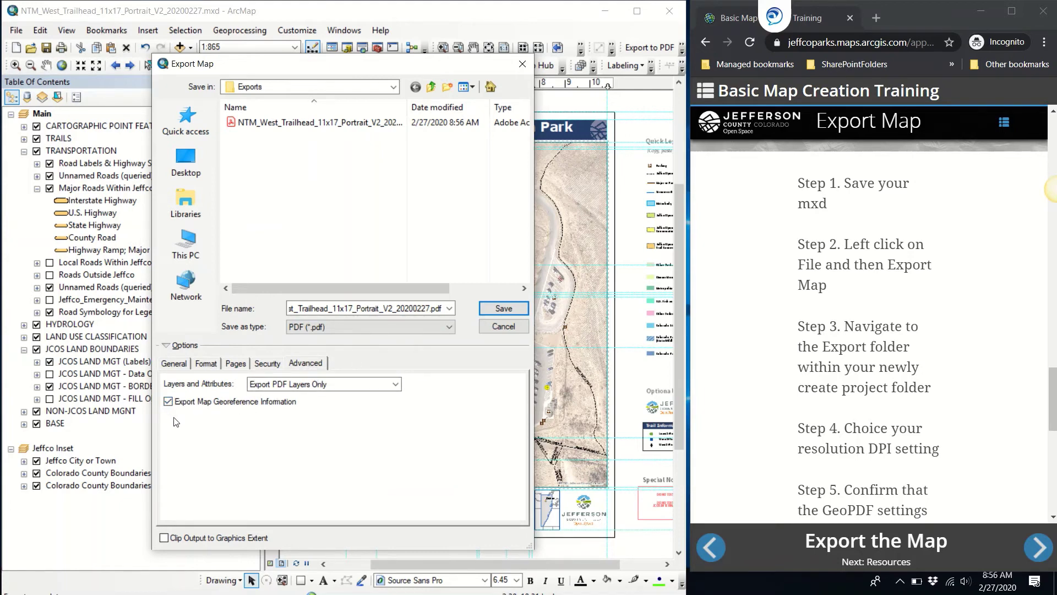
click(180, 362)
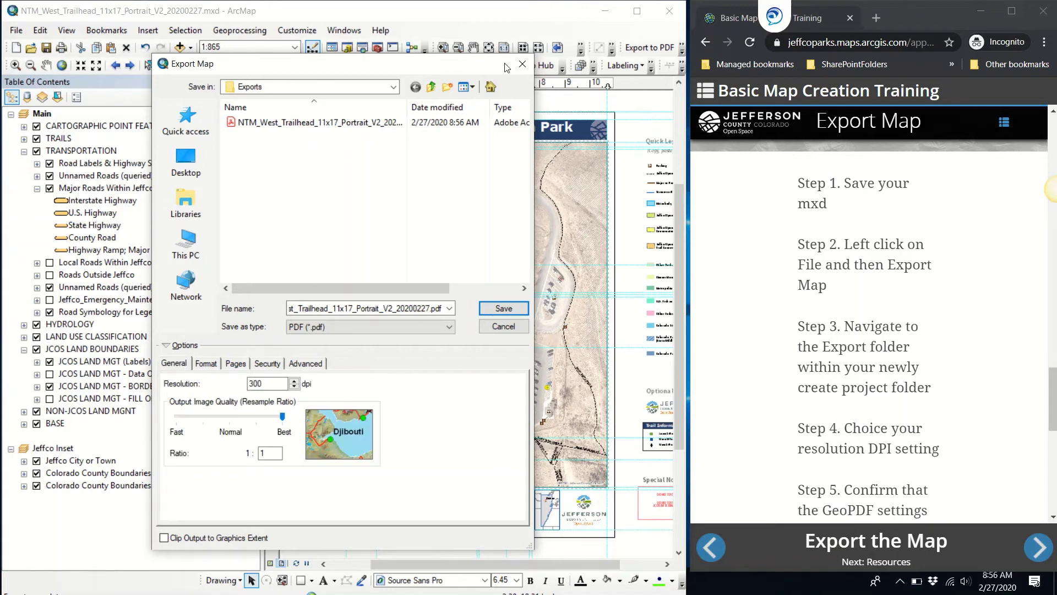
click(521, 64)
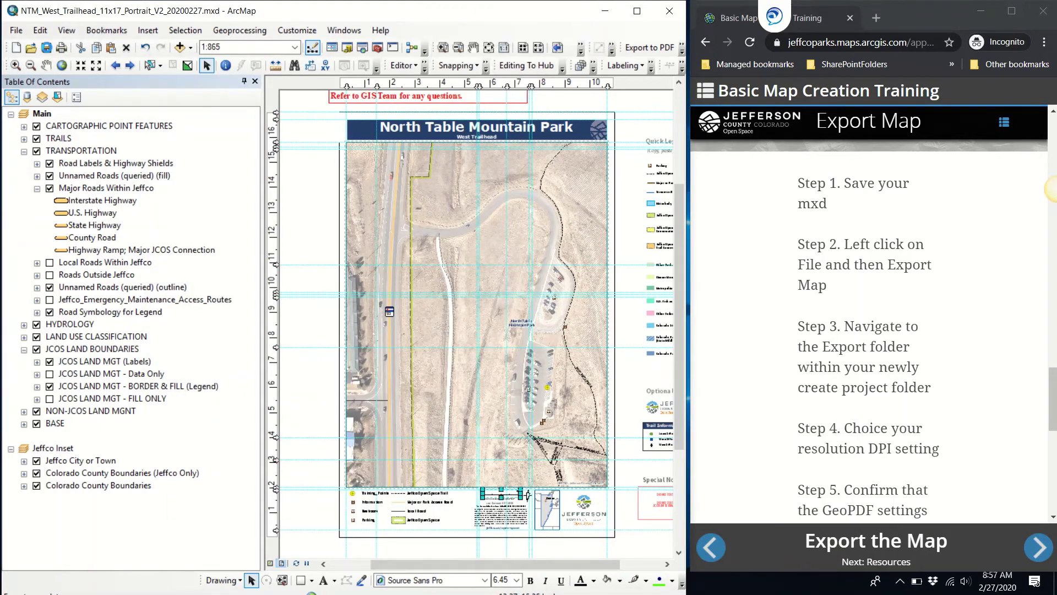
Step: Close the map document's window
click(669, 12)
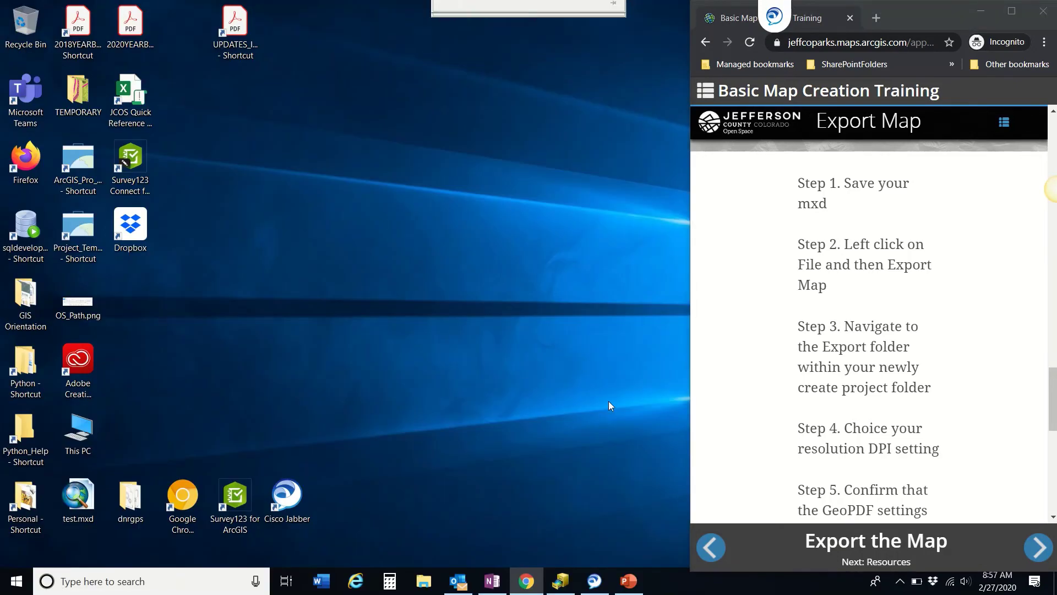